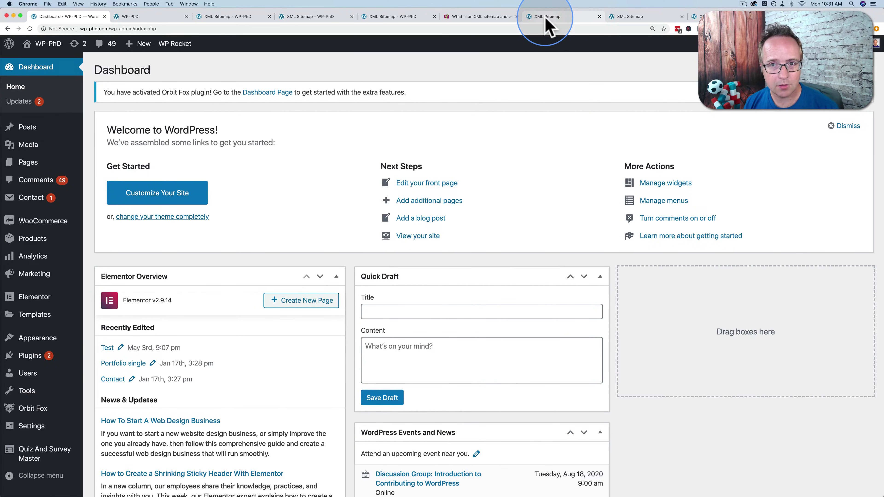
# - Browse Yoast's sitemap index, post sitemap (4 URLs) and page sitemap (22 URLs), then Rank Math's 5-sitemap index
pyautogui.click(546, 20)
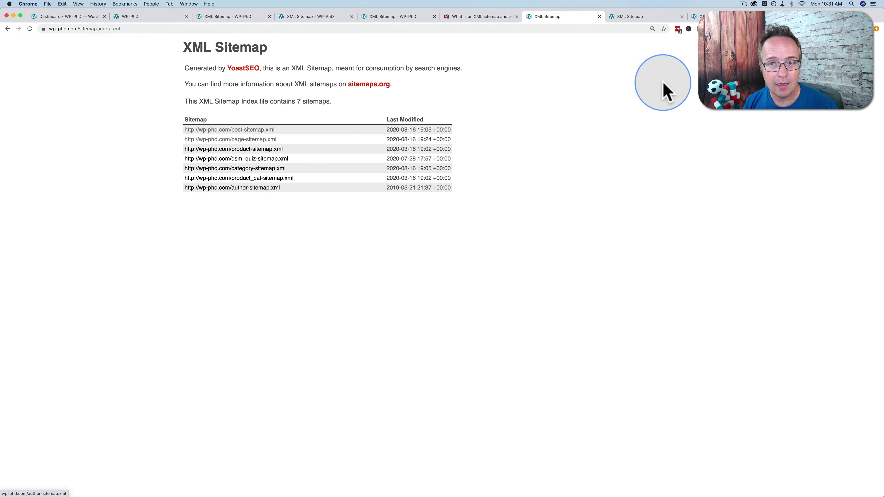
pyautogui.keyDown('super'); pyautogui.click(242, 141); pyautogui.keyUp('super')
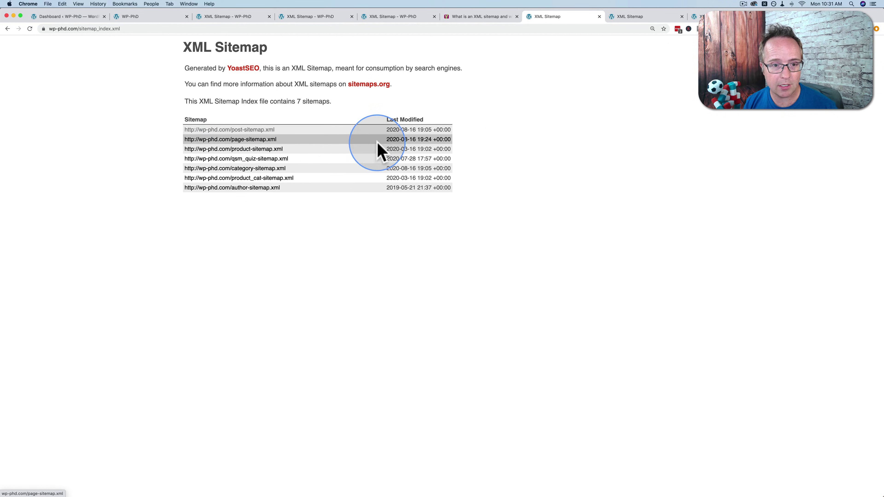
pyautogui.click(632, 18)
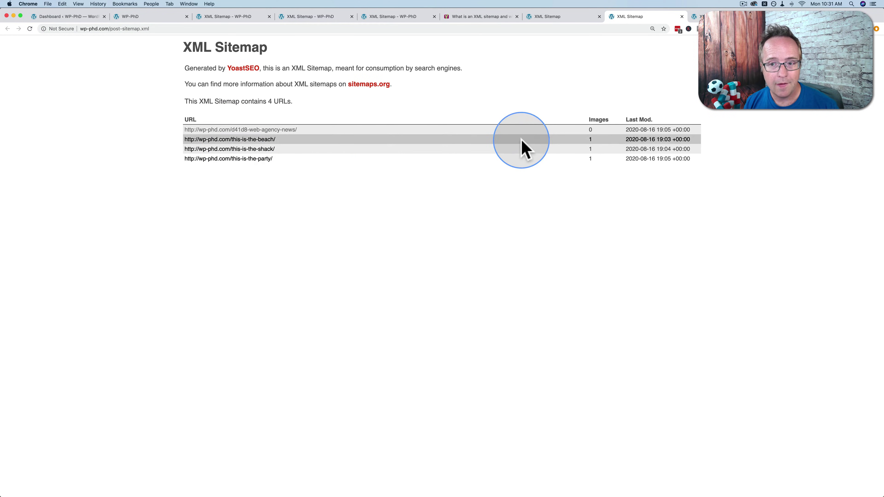
pyautogui.click(694, 16)
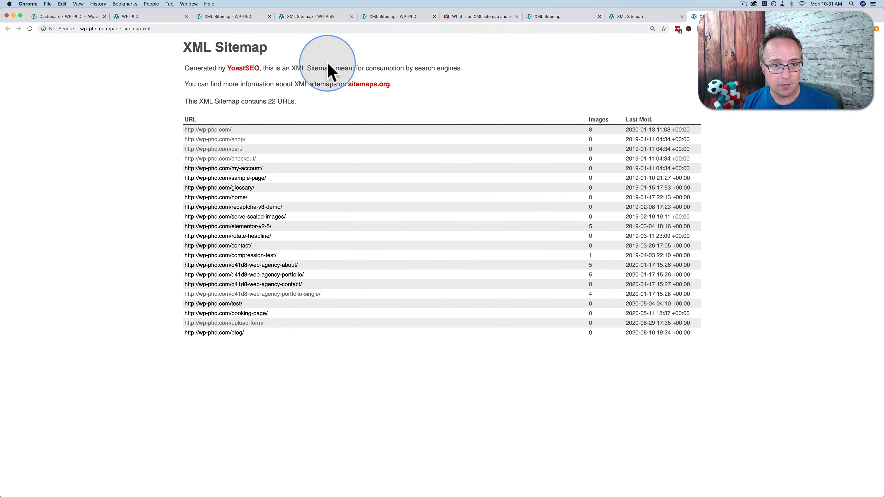
pyautogui.click(233, 18)
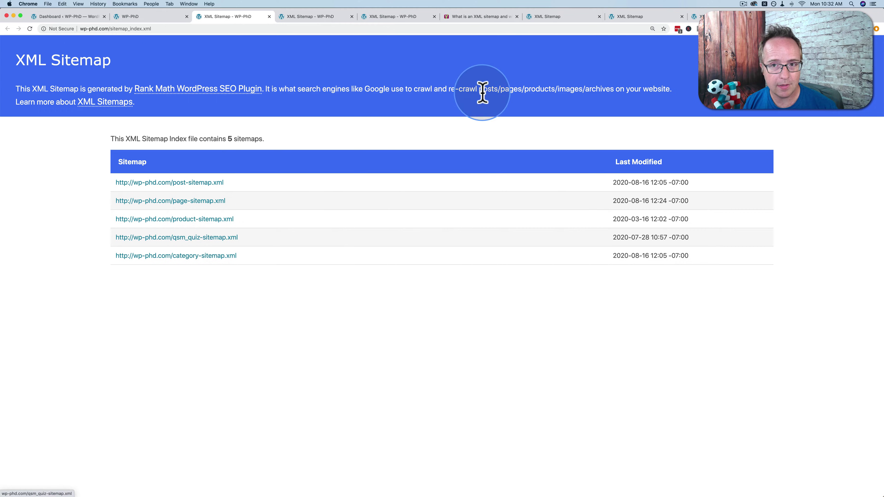
# - Highlight the 7 sitemaps in Yoast's index and compare it with Rank Math's index
pyautogui.click(548, 17)
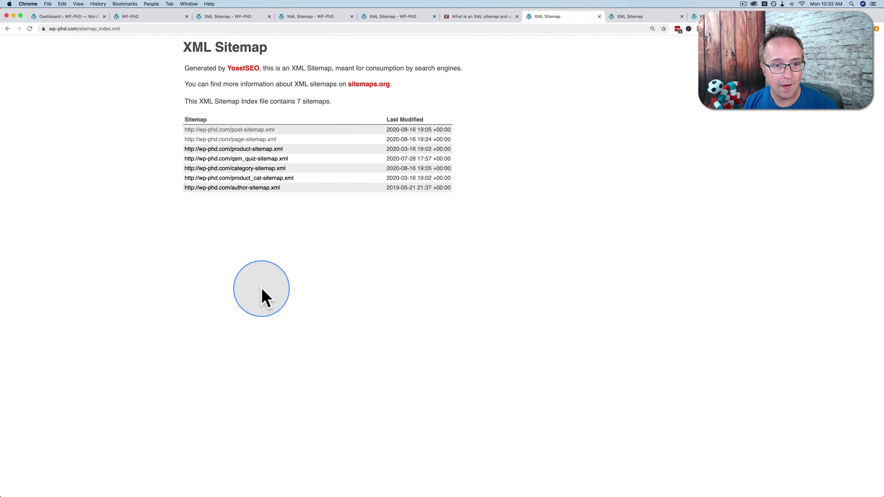
pyautogui.moveTo(295, 102); pyautogui.dragTo(329, 101)
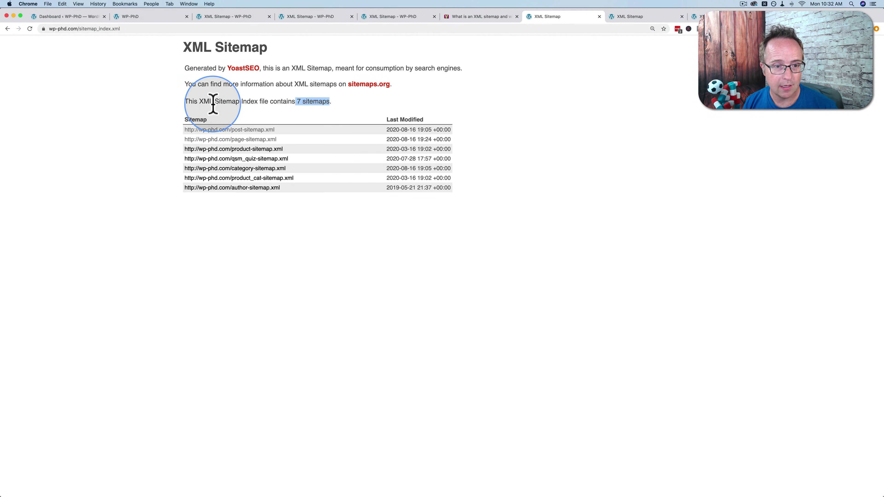
pyautogui.click(230, 17)
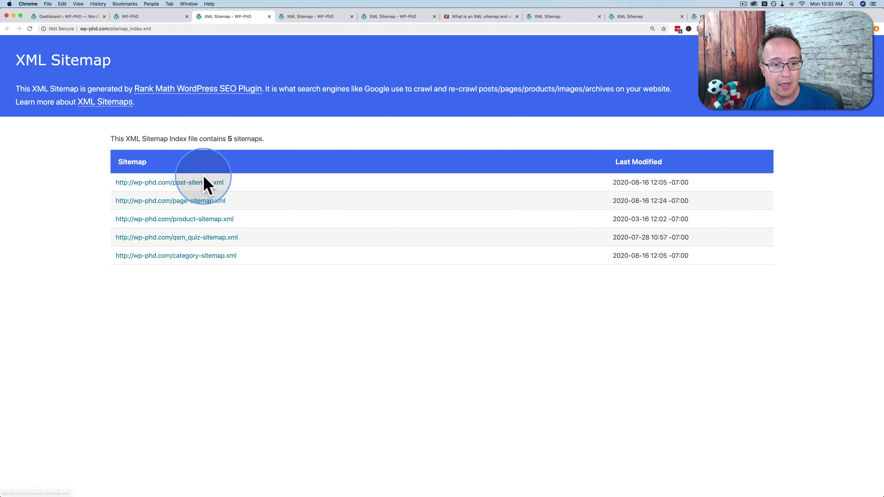
# - View Rank Math's post sitemap (4 URLs) and page sitemap (23 URLs)
pyautogui.click(305, 17)
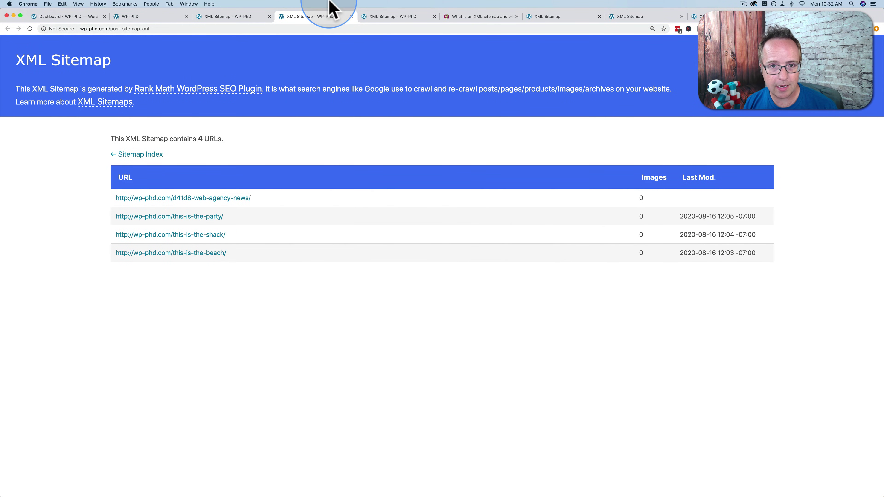
pyautogui.click(387, 17)
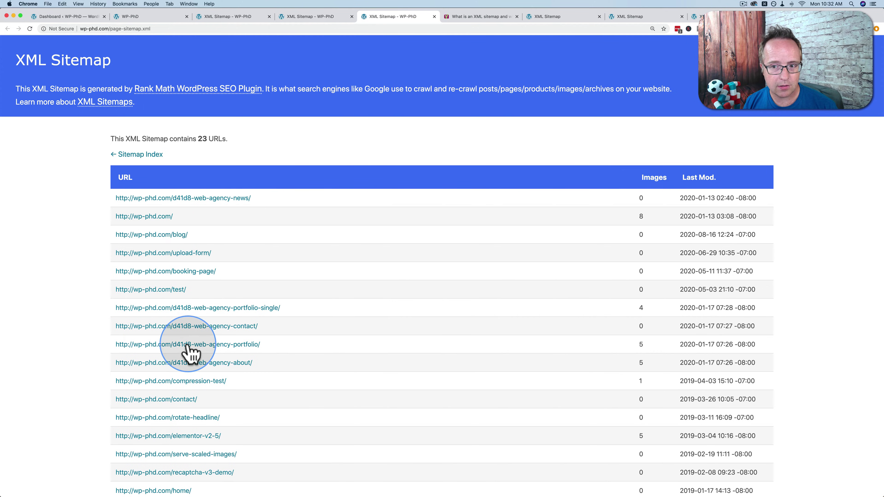
pyautogui.scroll(-3, 187, 350)
pyautogui.scroll(3, 341, 165)
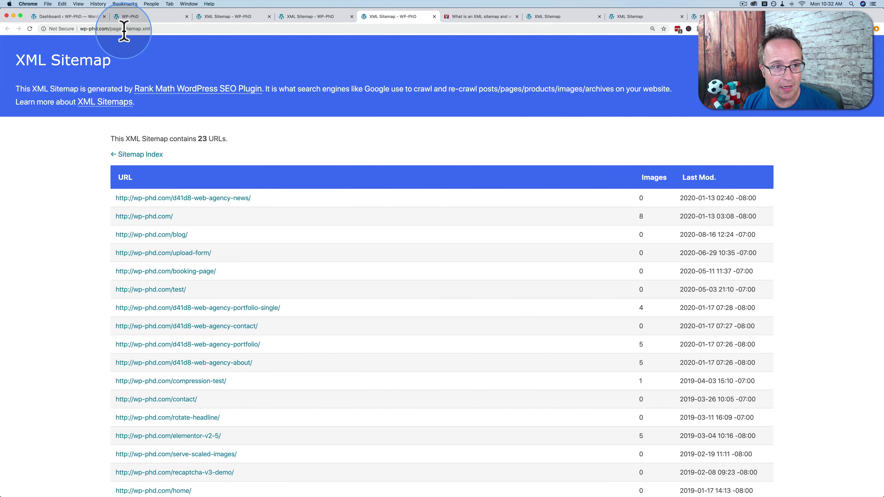
# - Load the site's wp-sitemap.xml address, which shows the News page instead
pyautogui.click(133, 18)
pyautogui.click(81, 28)
pyautogui.press('super+c')
pyautogui.click(81, 28)
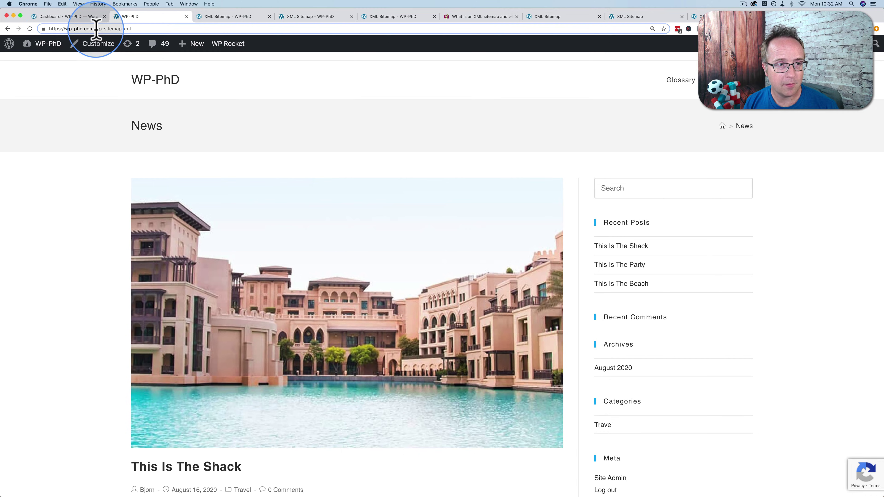
pyautogui.moveTo(95, 29); pyautogui.dragTo(143, 28)
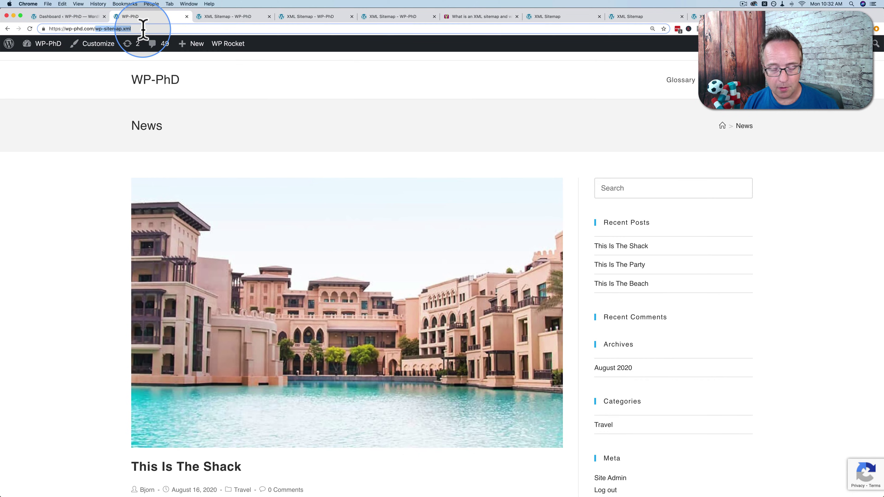
pyautogui.press('Return')
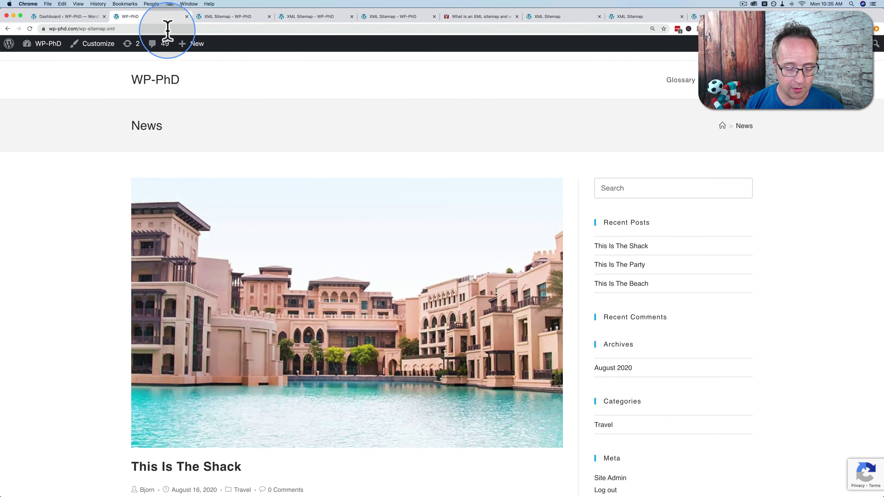
# - Load the same wp-sitemap.xml address in a private browsing window
pyautogui.press('super+shift+n')
pyautogui.press('super+v')
pyautogui.press('Return')
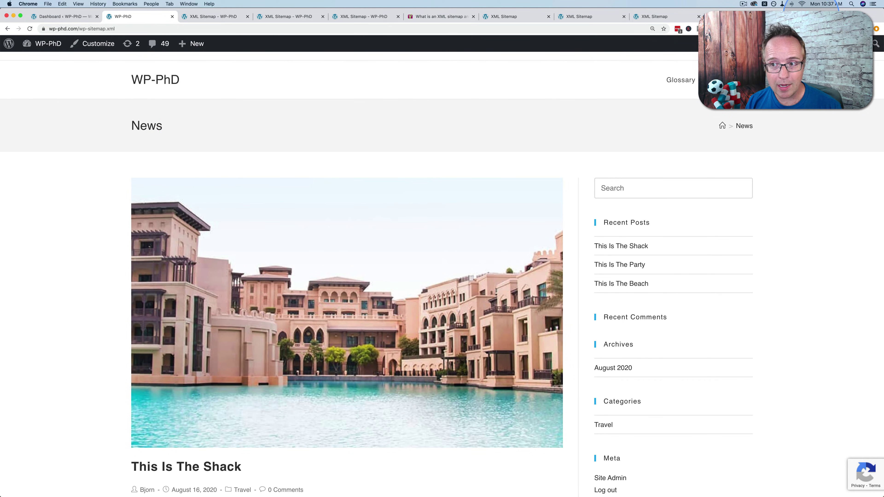
# - Open the elementor2019 site's core sitemap index and view its 4-URL posts sitemap
pyautogui.moveTo(811, 16); pyautogui.dragTo(157, 28)
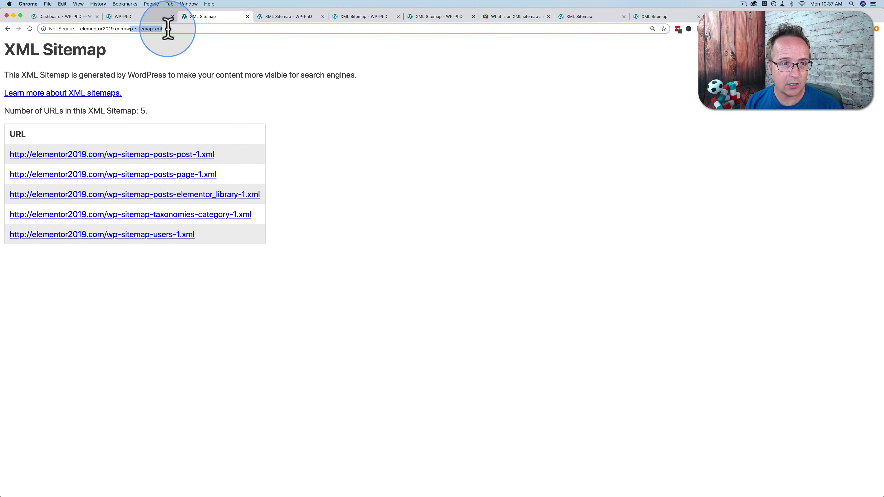
pyautogui.click(202, 101)
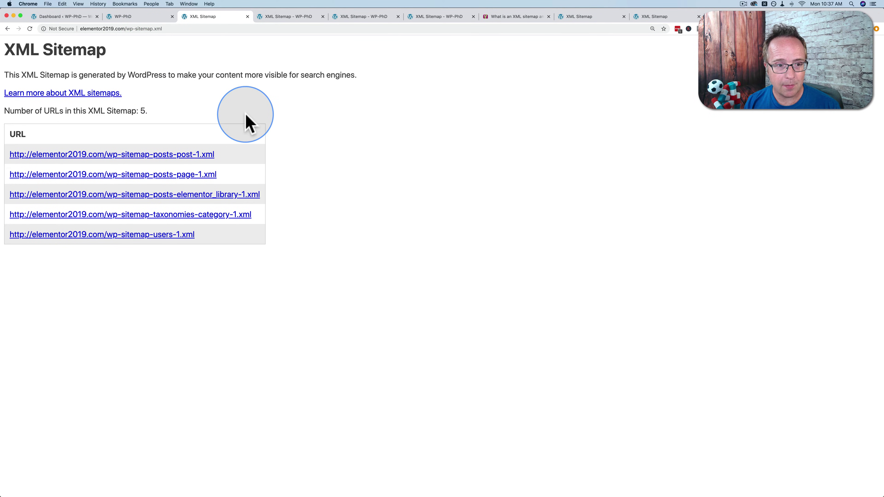
pyautogui.click(133, 162)
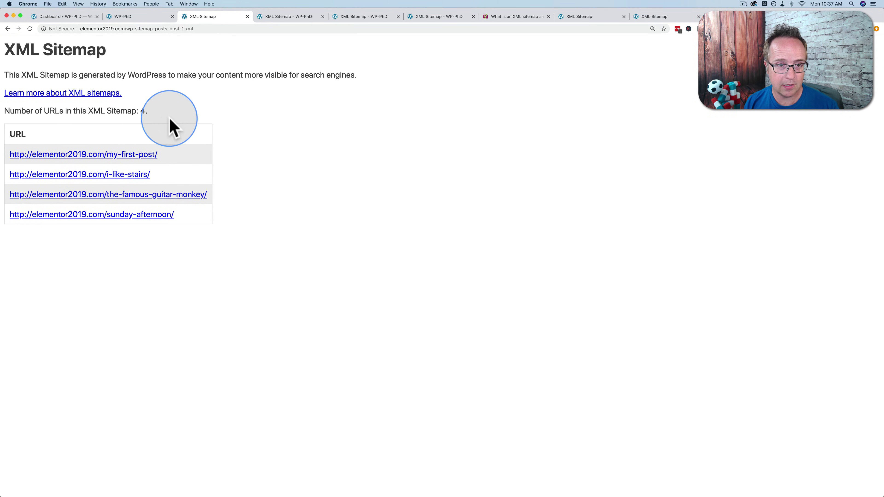
pyautogui.click(8, 29)
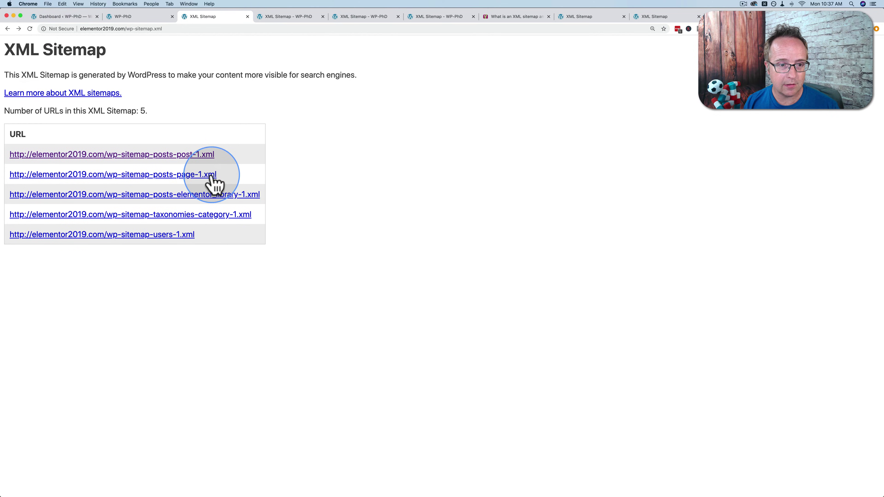
# - View the core pages sitemap (6 URLs) against Rank Math's, then open the Make WordPress Core sitemaps article
pyautogui.click(193, 177)
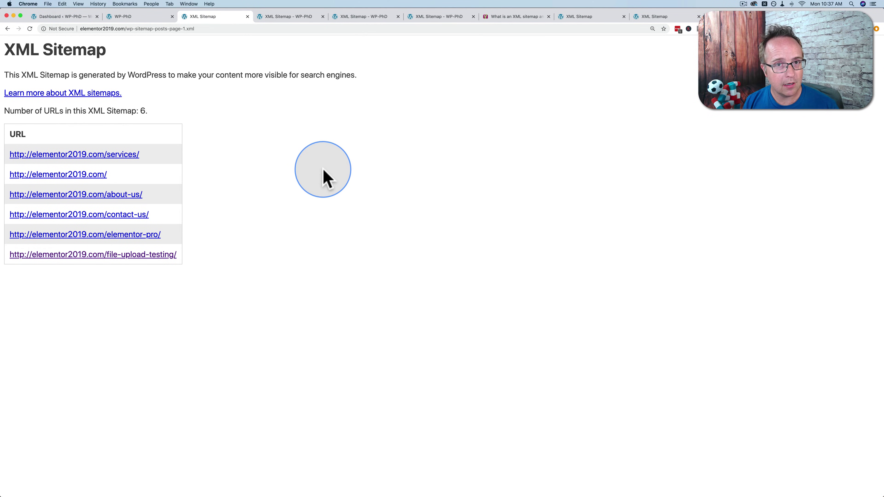
pyautogui.click(341, 20)
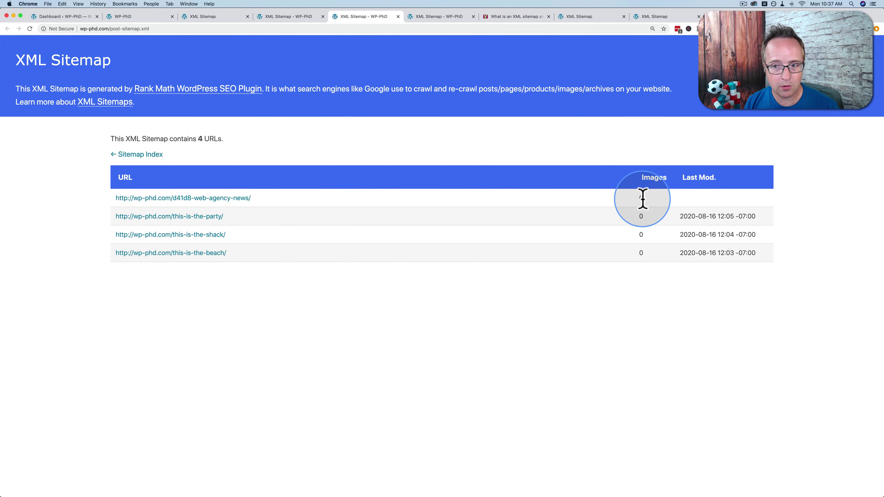
pyautogui.click(199, 18)
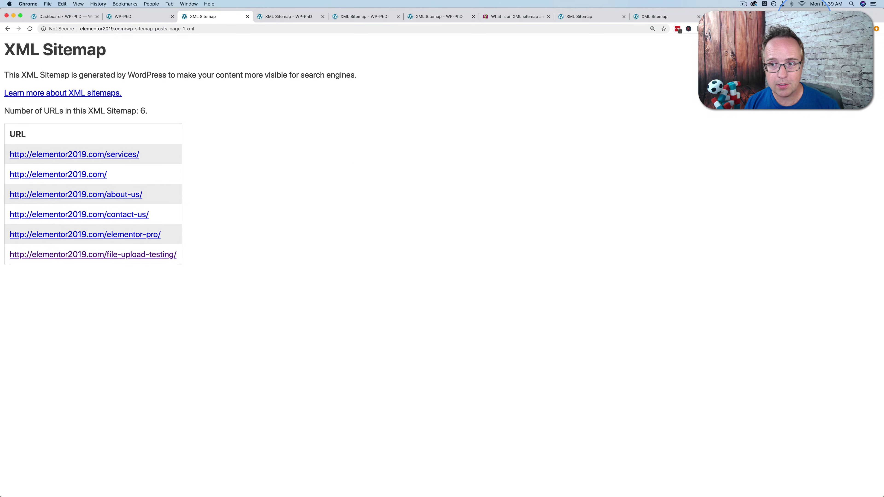
pyautogui.click(731, 16)
pyautogui.scroll(-5, 249, 164)
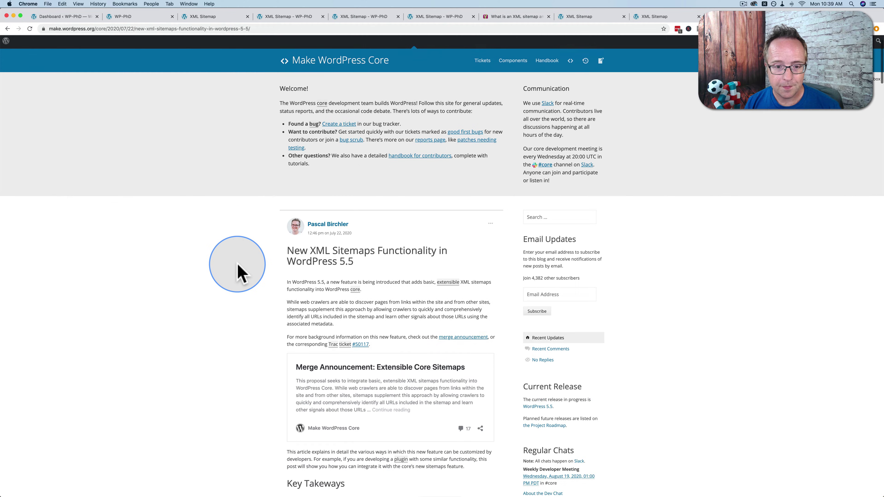
pyautogui.moveTo(273, 180); pyautogui.dragTo(376, 204)
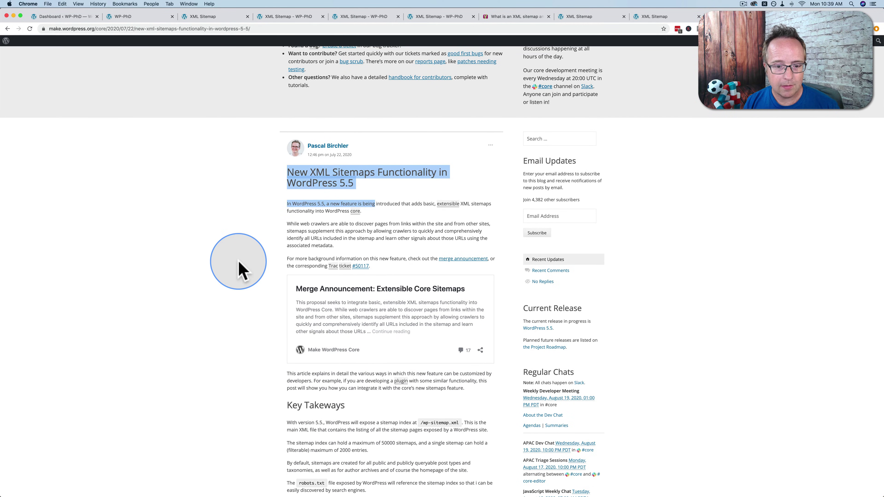
pyautogui.scroll(-7, 237, 267)
pyautogui.scroll(-10, 239, 264)
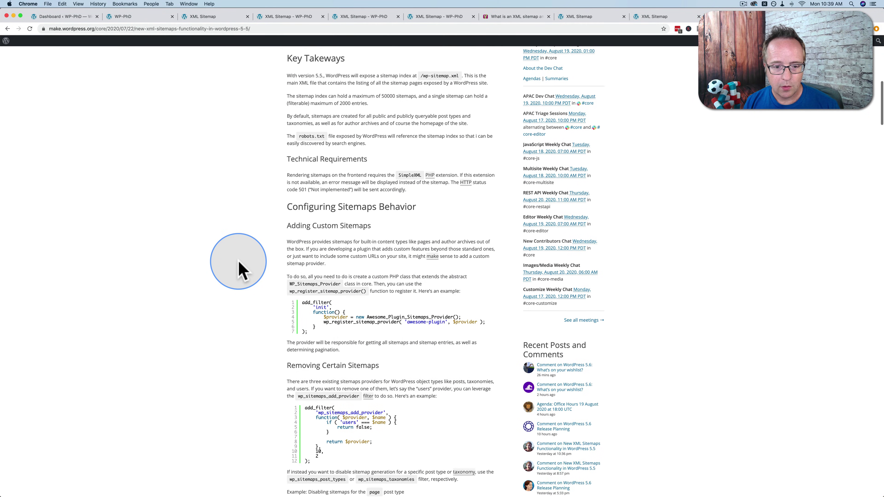
pyautogui.press('super+equal')
pyautogui.press('super+equal')
pyautogui.press('super+equal')
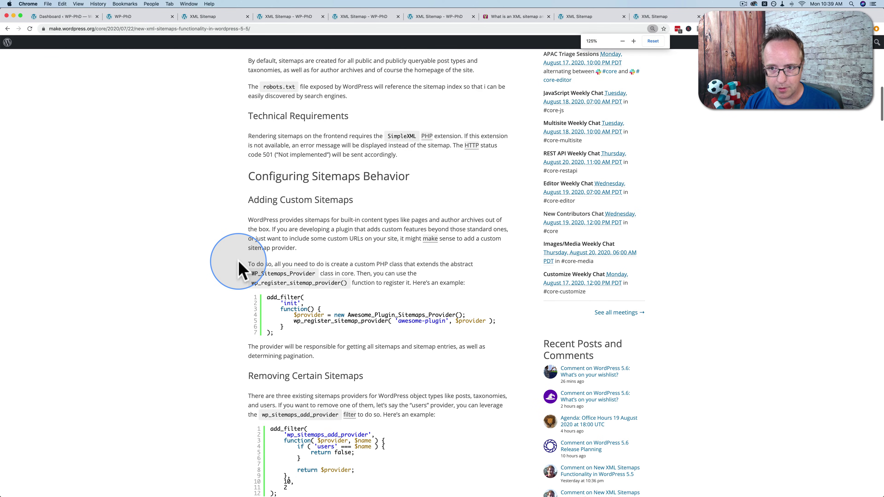
pyautogui.scroll(-3, 188, 271)
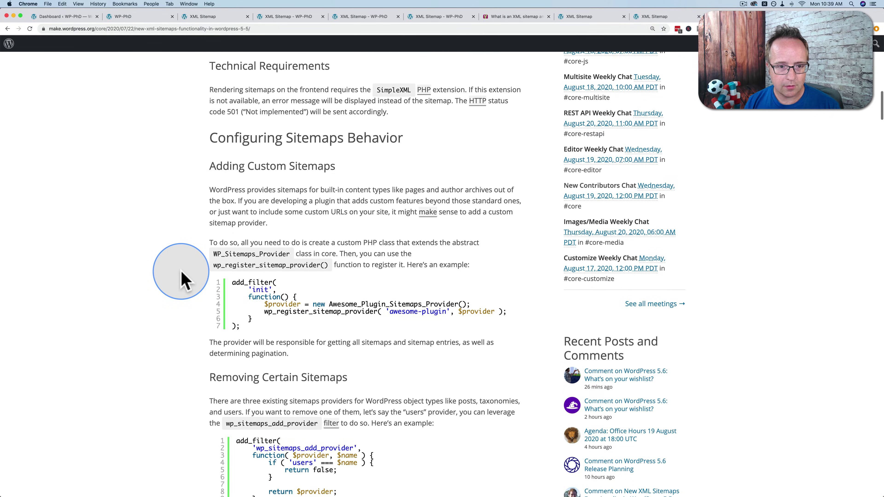
pyautogui.moveTo(211, 146); pyautogui.dragTo(384, 154)
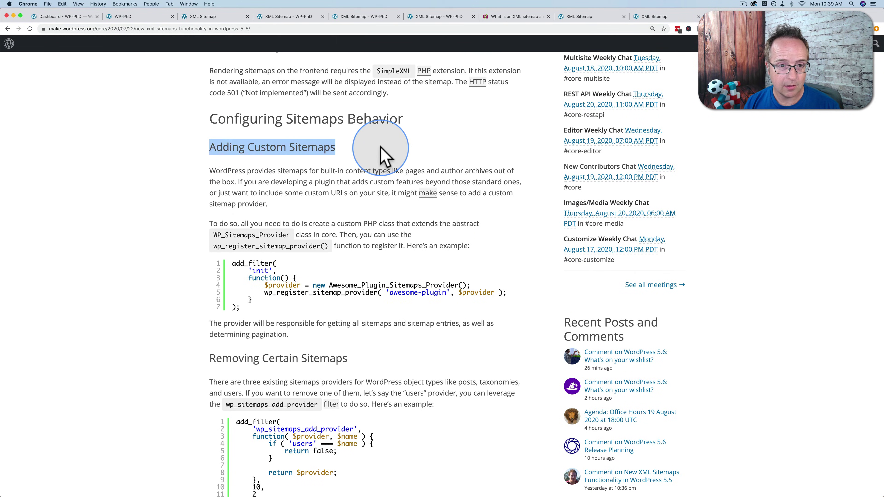
pyautogui.scroll(-2, 272, 226)
pyautogui.scroll(-3, 271, 226)
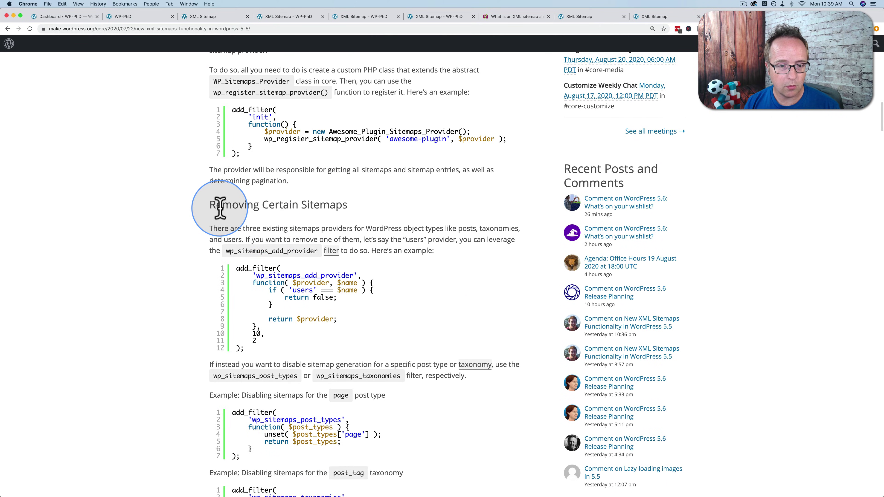
pyautogui.moveTo(210, 204); pyautogui.dragTo(361, 212)
pyautogui.scroll(-10, 229, 266)
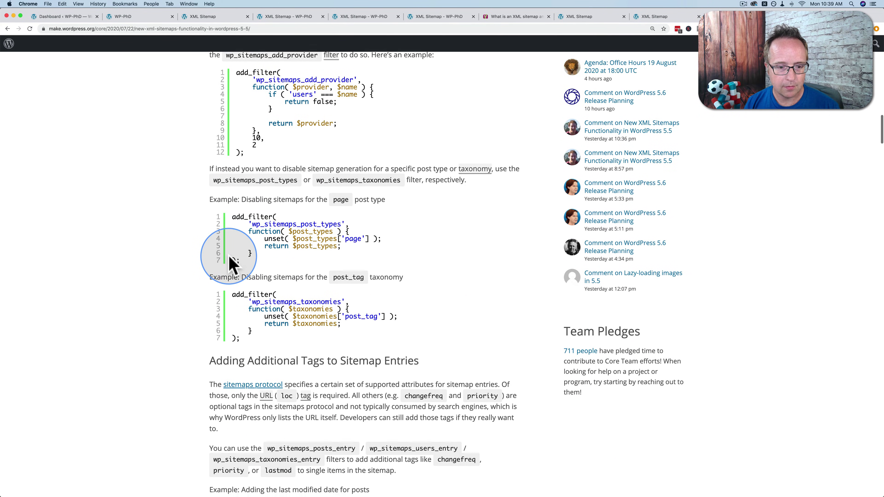
pyautogui.moveTo(223, 241); pyautogui.dragTo(393, 239)
pyautogui.scroll(-10, 177, 300)
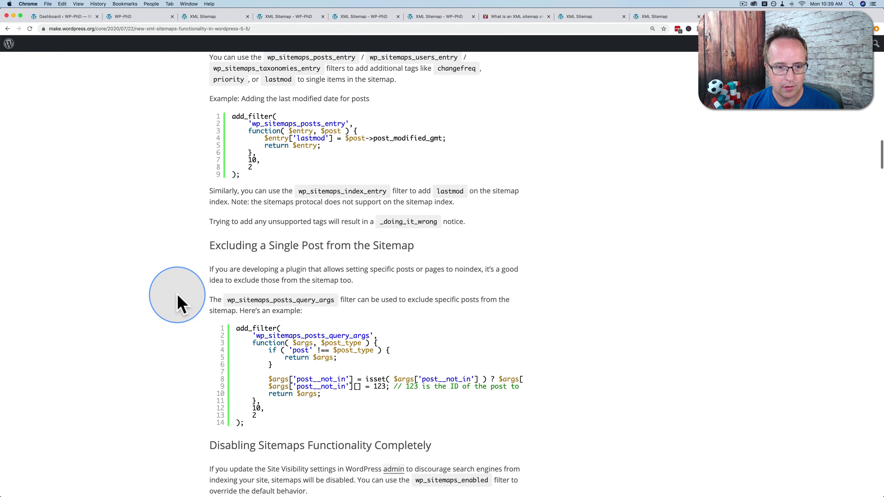
pyautogui.moveTo(235, 192); pyautogui.dragTo(410, 188)
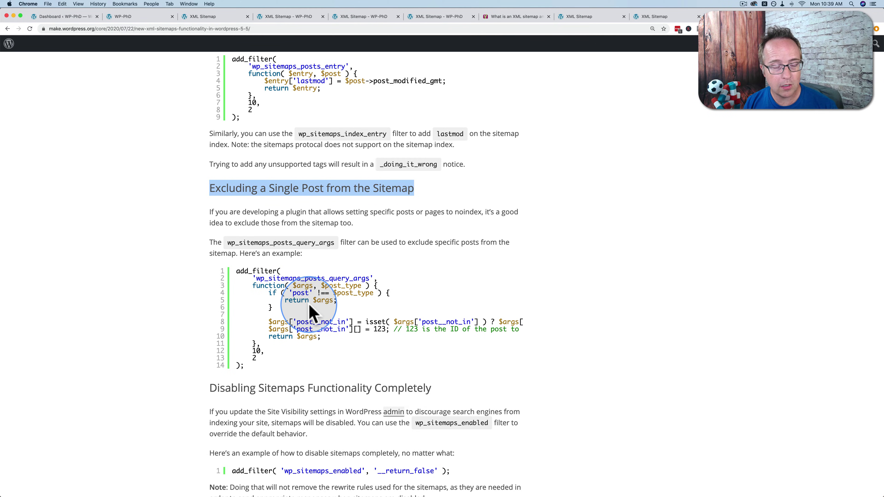
pyautogui.scroll(-6, 309, 313)
pyautogui.moveTo(210, 160); pyautogui.dragTo(398, 154)
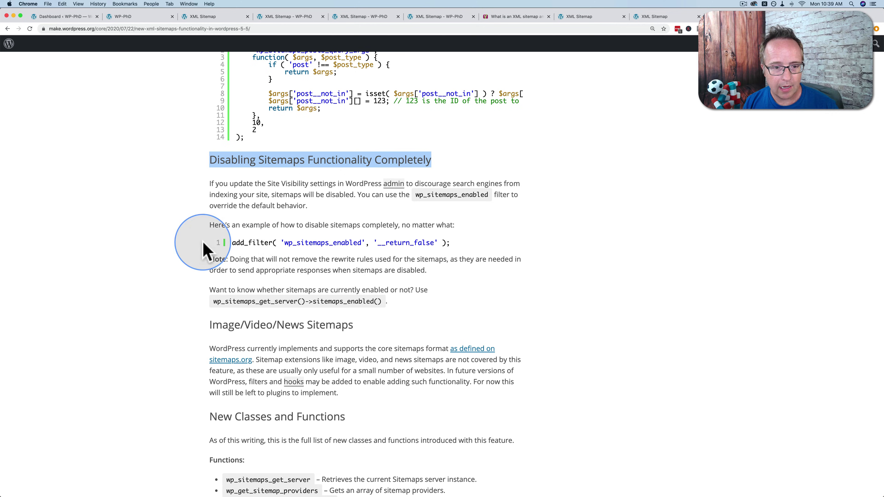
pyautogui.moveTo(450, 242); pyautogui.dragTo(235, 252)
pyautogui.scroll(-3, 183, 269)
pyautogui.click(183, 268)
pyautogui.doubleClick(464, 245)
pyautogui.moveTo(464, 245); pyautogui.dragTo(434, 253)
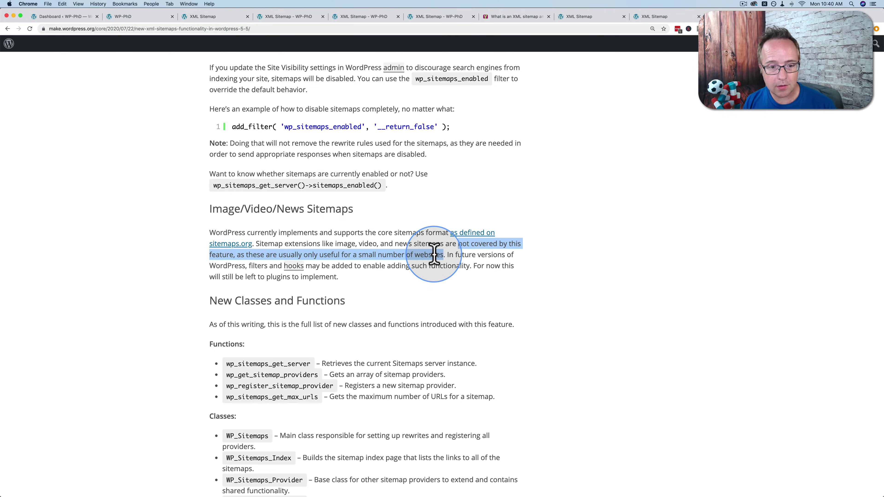
pyautogui.moveTo(210, 266); pyautogui.dragTo(442, 281)
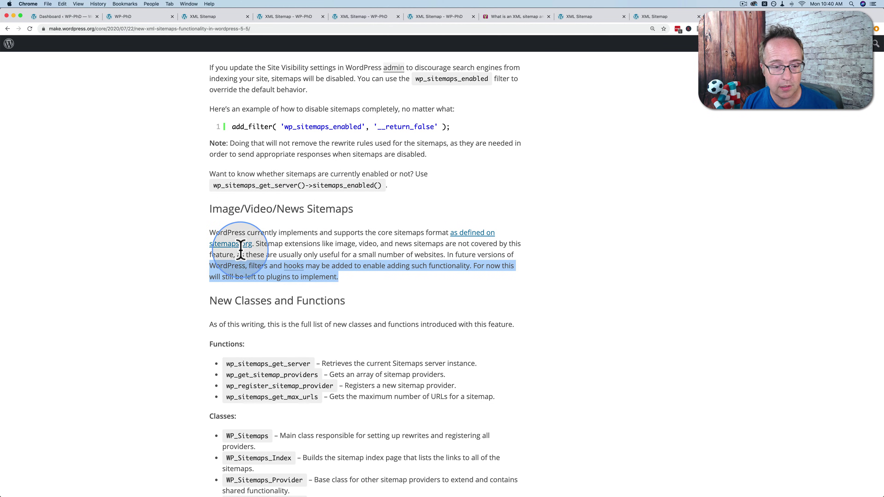
pyautogui.scroll(-5, 167, 311)
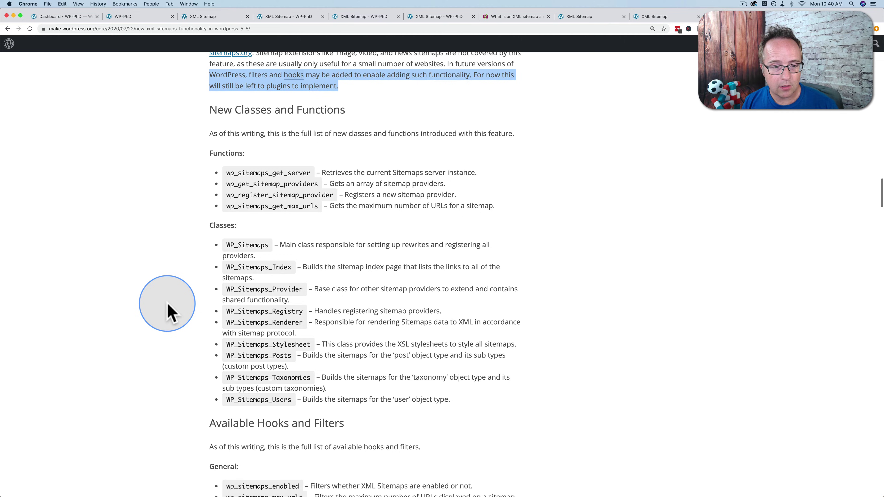
pyautogui.scroll(-5, 217, 290)
pyautogui.scroll(-8, 213, 289)
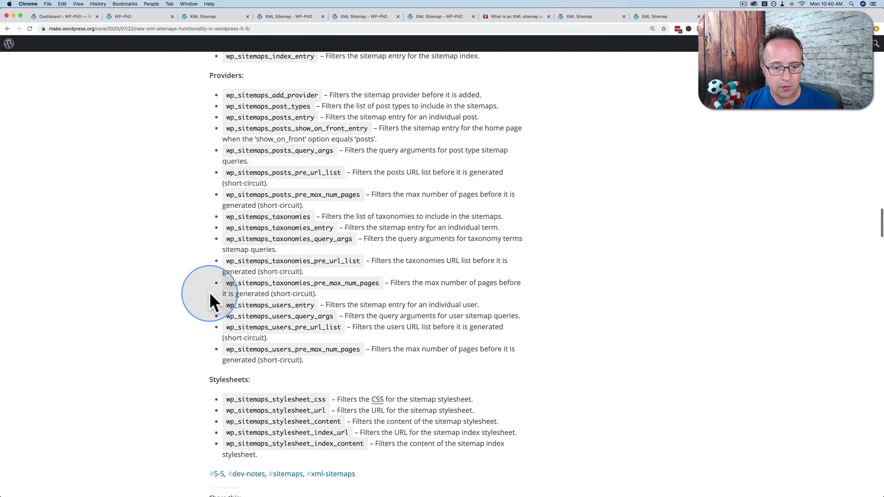
pyautogui.scroll(-6, 211, 295)
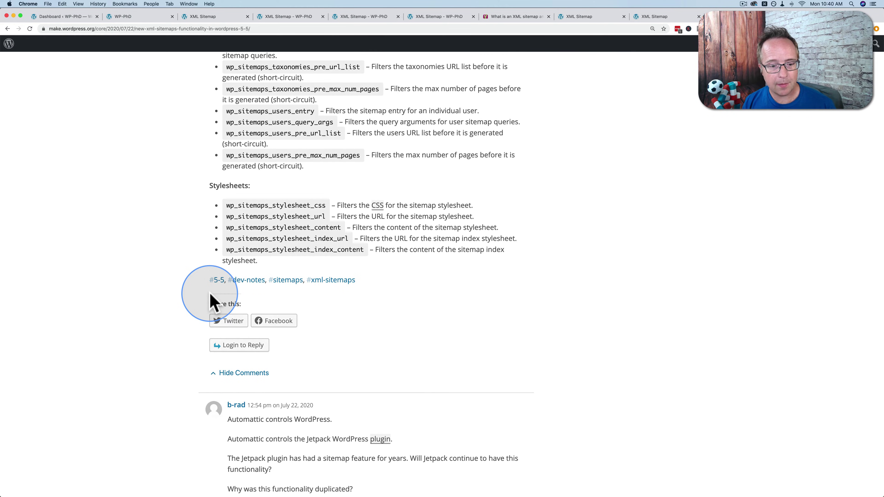
# - Check the WP-PhD News page and elementor2019 sitemap, then return to the sitemaps article
pyautogui.click(129, 17)
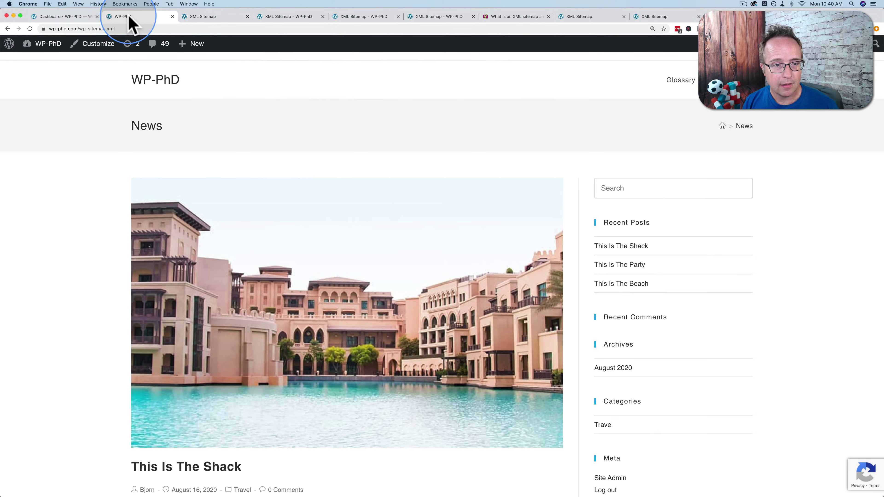
pyautogui.click(201, 18)
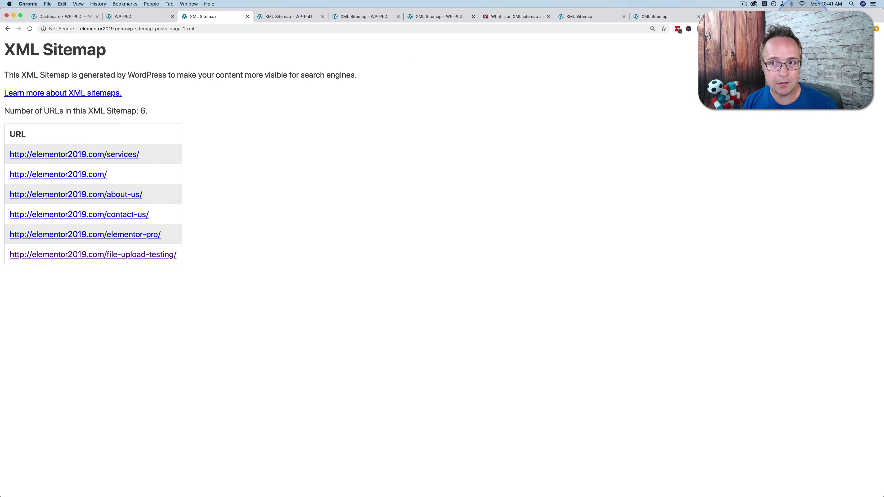
pyautogui.click(801, 17)
# - Highlight the add_filter line in the article and open the child theme folder in File Manager
pyautogui.scroll(10, 93, 279)
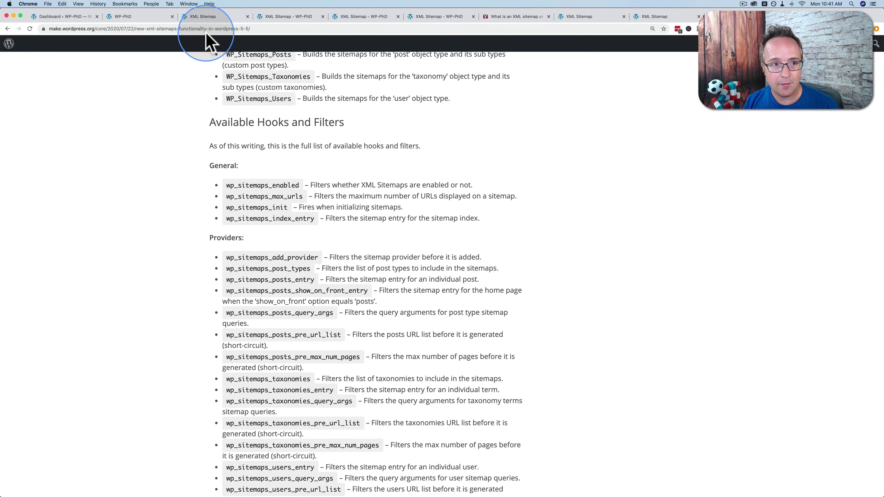
pyautogui.scroll(15, 227, 257)
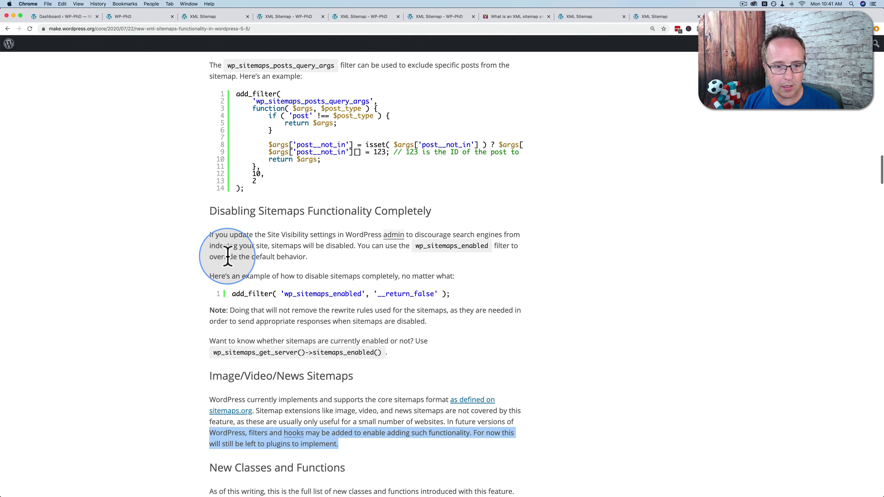
pyautogui.scroll(-3, 228, 257)
pyautogui.moveTo(231, 261); pyautogui.dragTo(462, 262)
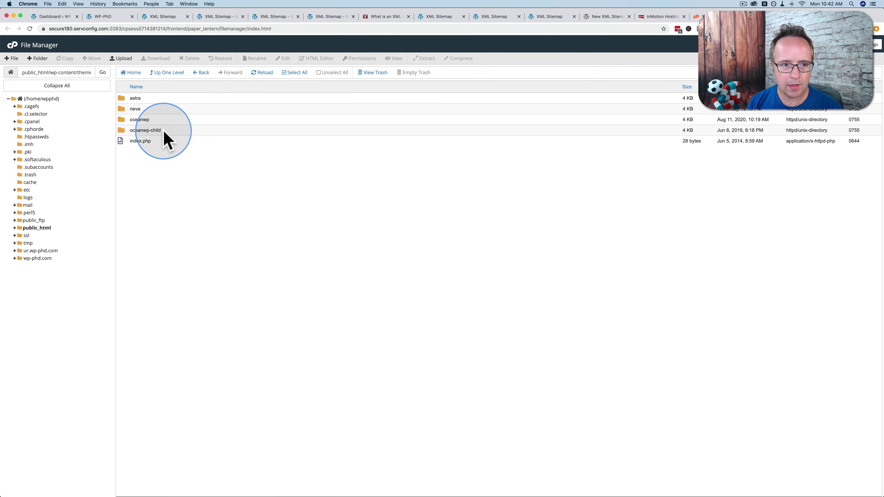
pyautogui.doubleClick(165, 133)
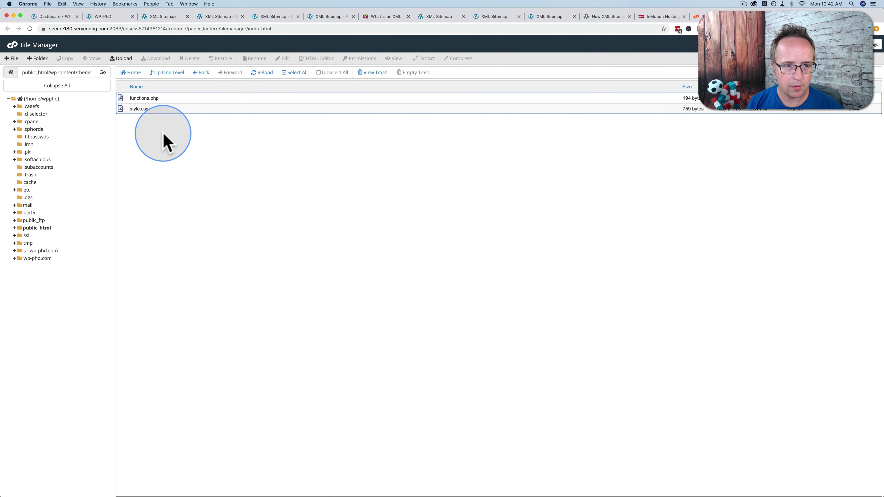
# - Open the child theme's functions.php in the editor, compare it with the article, and close it
pyautogui.click(158, 98)
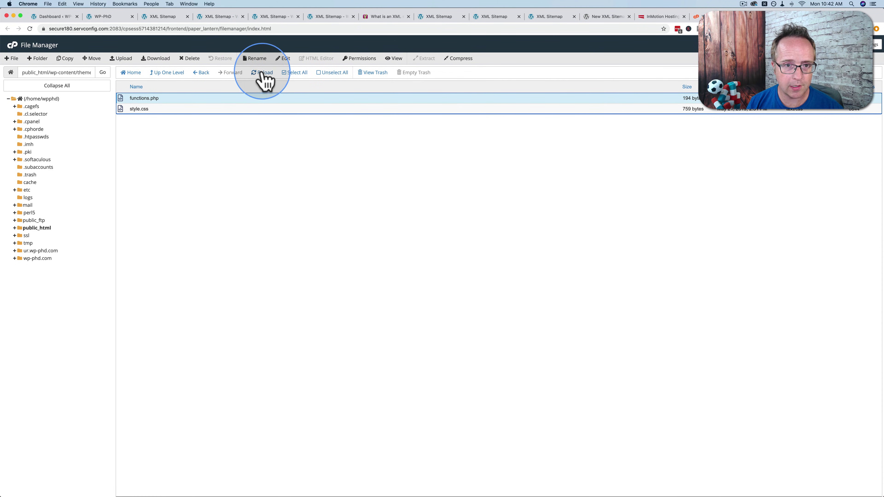
pyautogui.click(282, 59)
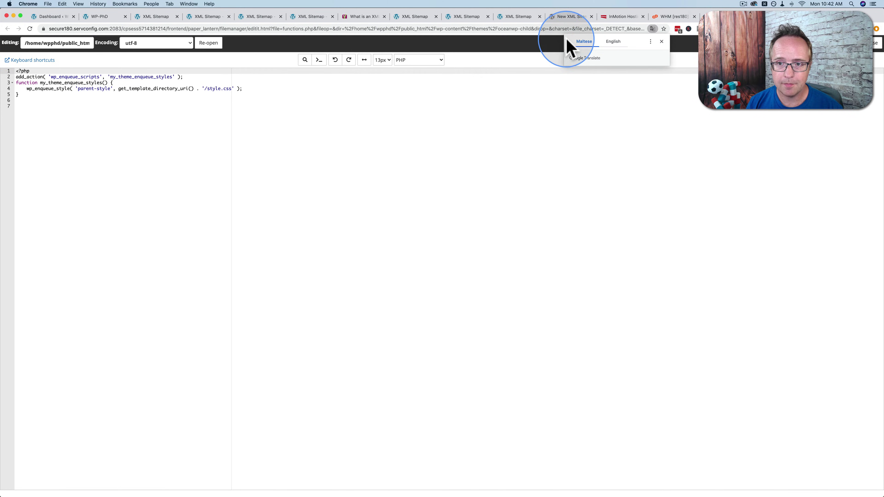
pyautogui.click(571, 17)
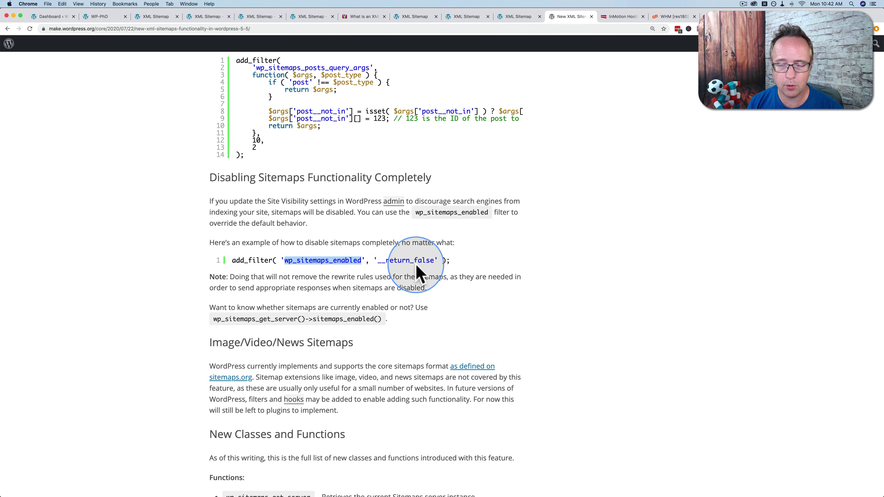
pyautogui.press('super+9')
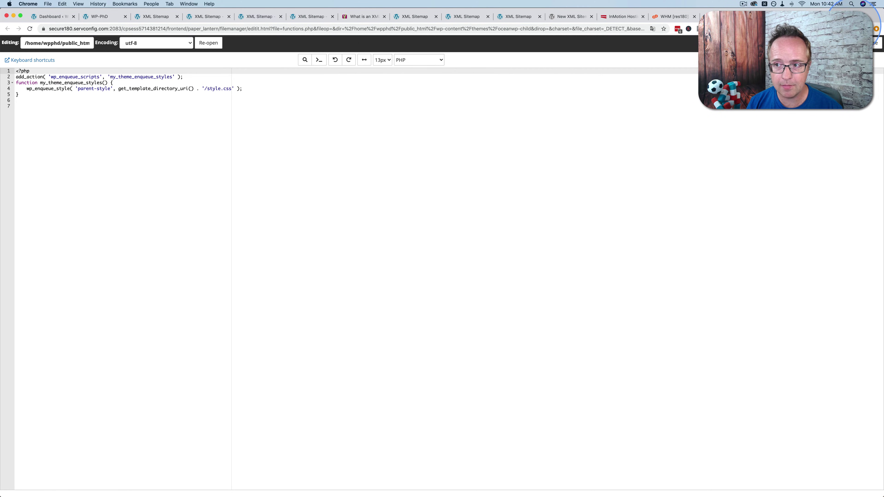
pyautogui.click(875, 43)
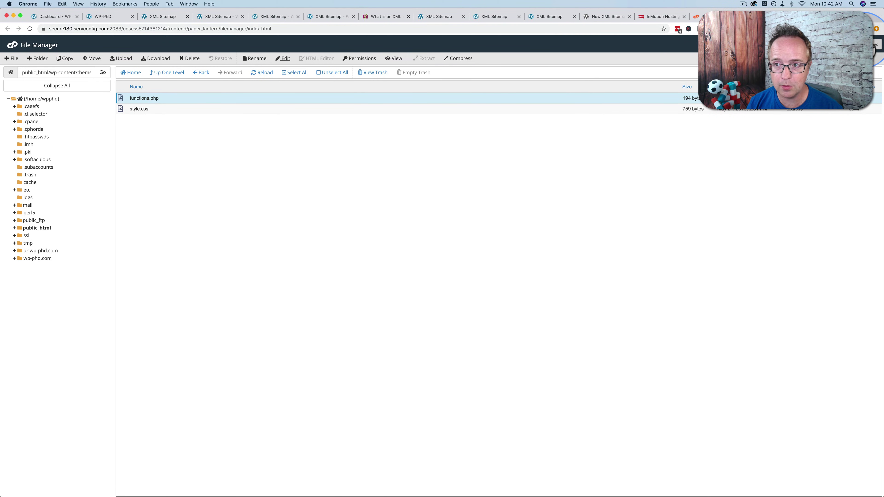
# - Go up to the themes folder, open oceanwp, and select its functions.php
pyautogui.click(171, 73)
pyautogui.doubleClick(155, 120)
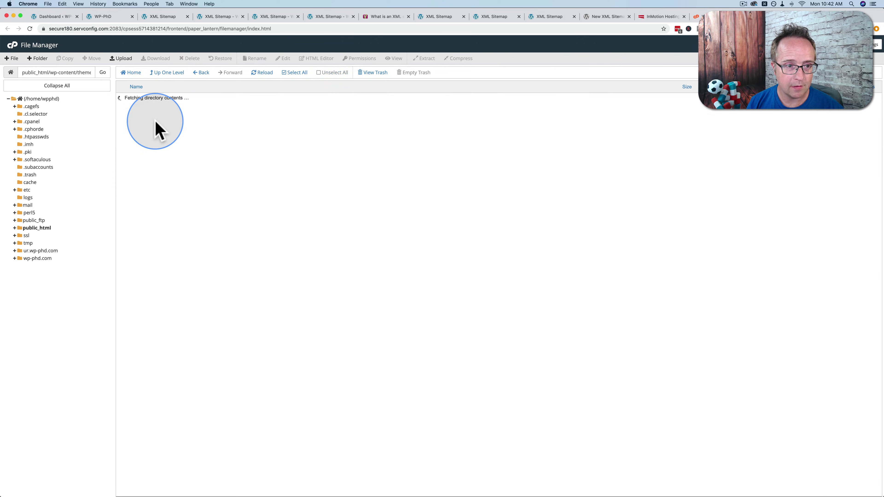
pyautogui.moveTo(171, 227); pyautogui.dragTo(282, 63)
# - Open OceanWP's functions.php in the editor, dismiss the translation prompt, and scroll through it
pyautogui.click(283, 58)
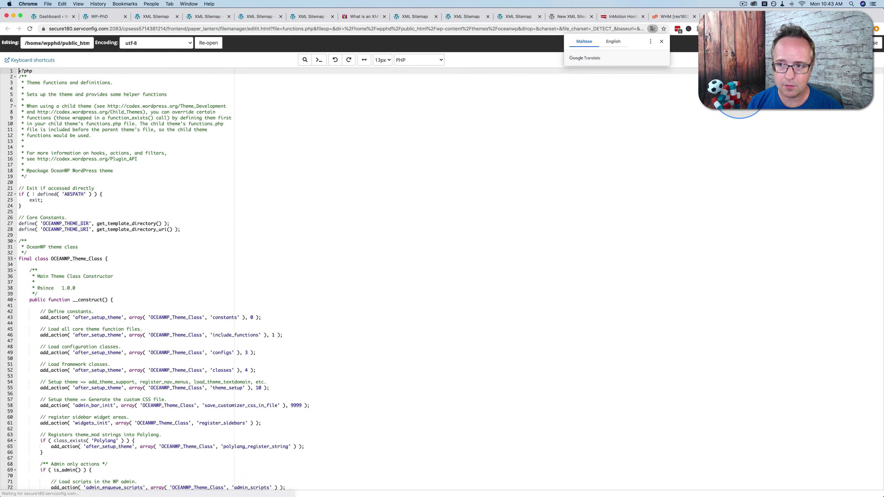
pyautogui.click(661, 42)
pyautogui.scroll(-15, 241, 253)
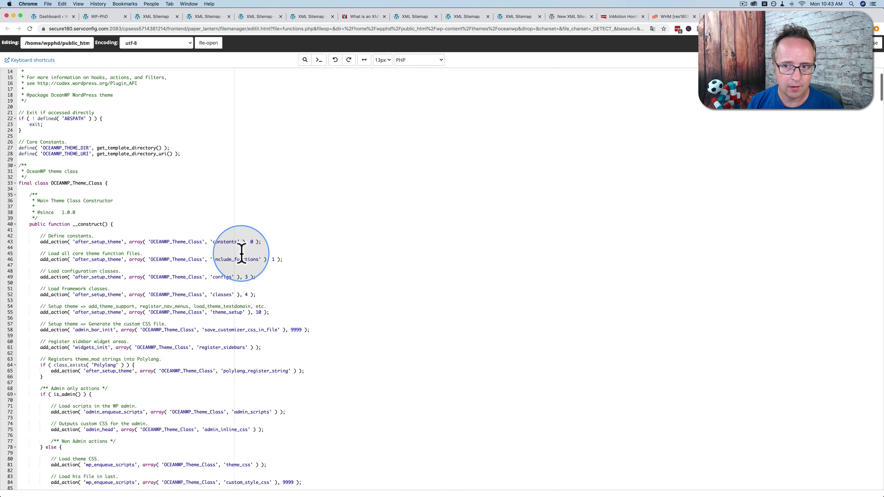
pyautogui.scroll(-5, 241, 253)
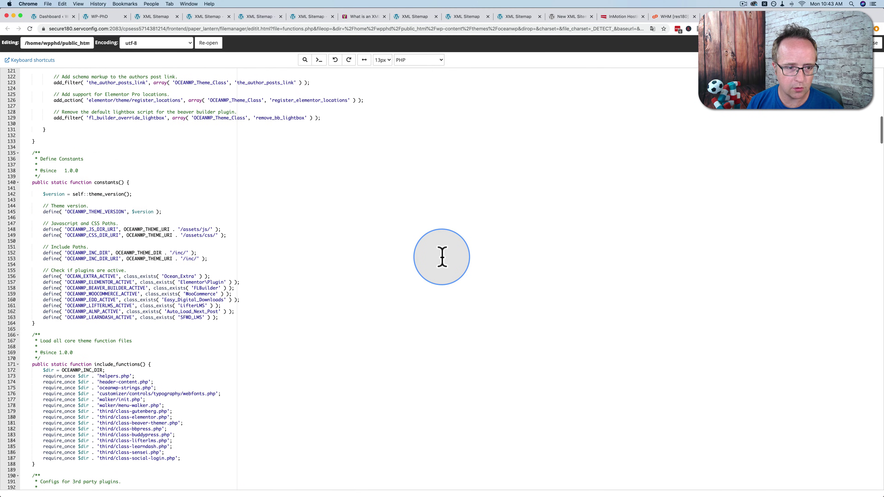
# - Copy the wp_sitemaps_enabled filter name from the sitemaps article
pyautogui.click(573, 18)
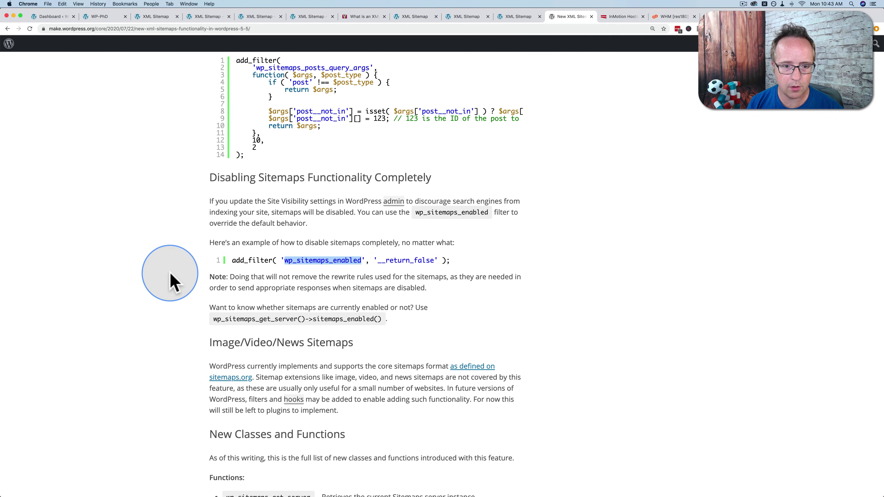
pyautogui.rightClick(330, 273)
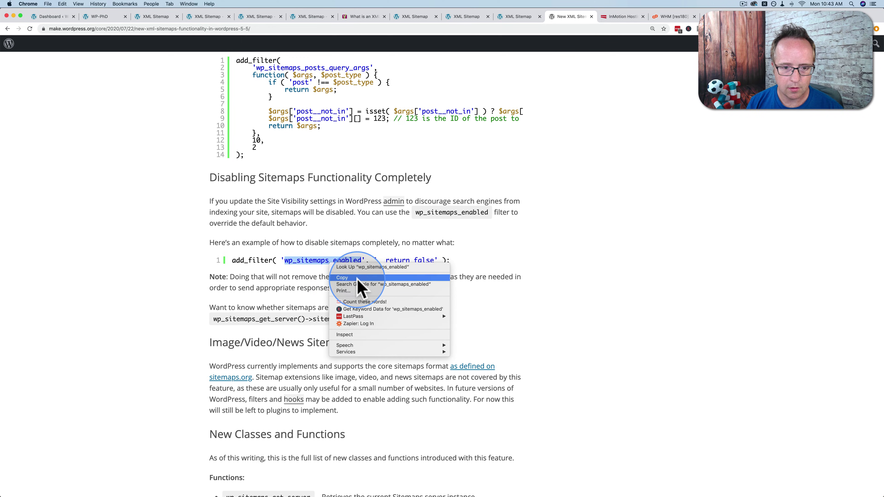
pyautogui.click(364, 278)
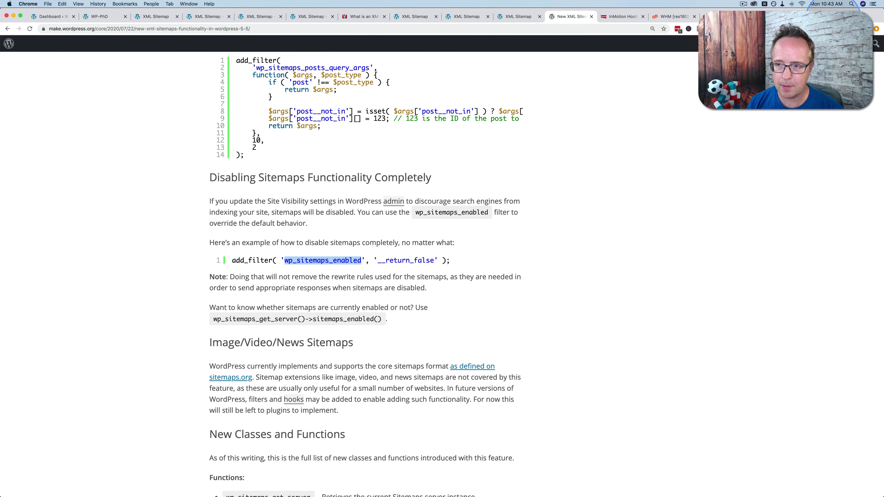
pyautogui.hotkey('ctrl', 'Tab')
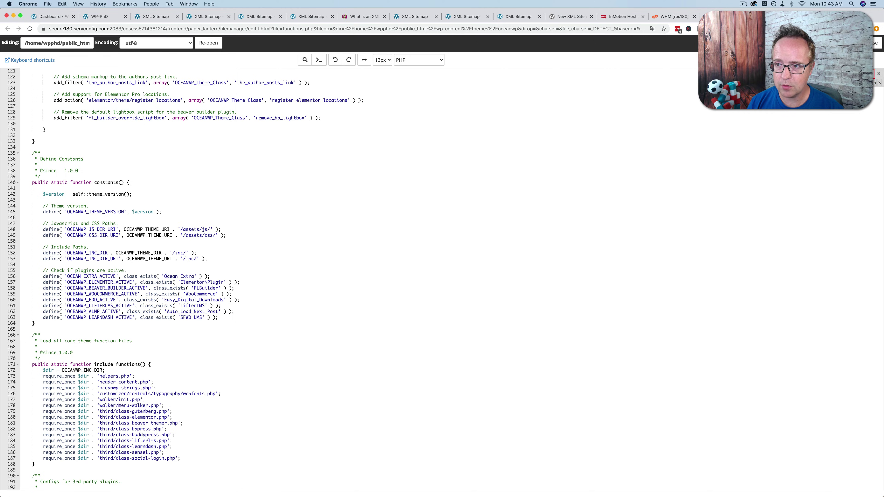
# - Close the OceanWP functions.php editor and switch to the WP-PhD admin dashboard
pyautogui.click(876, 44)
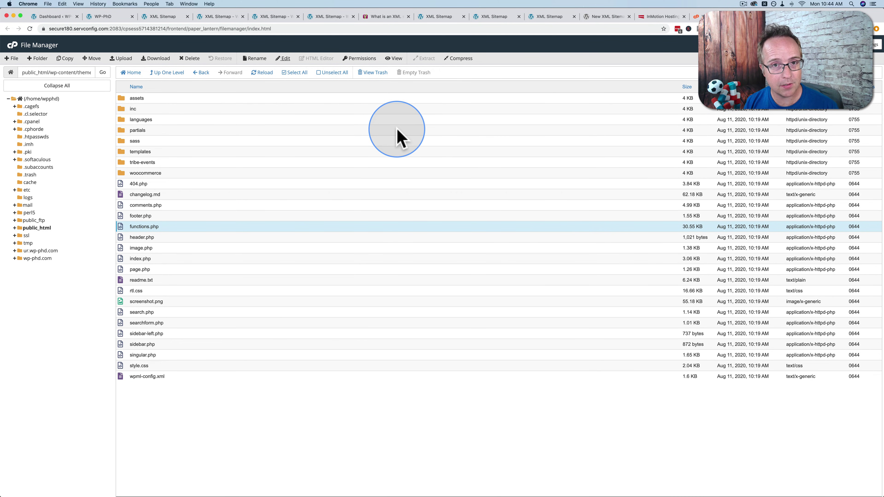
pyautogui.click(56, 16)
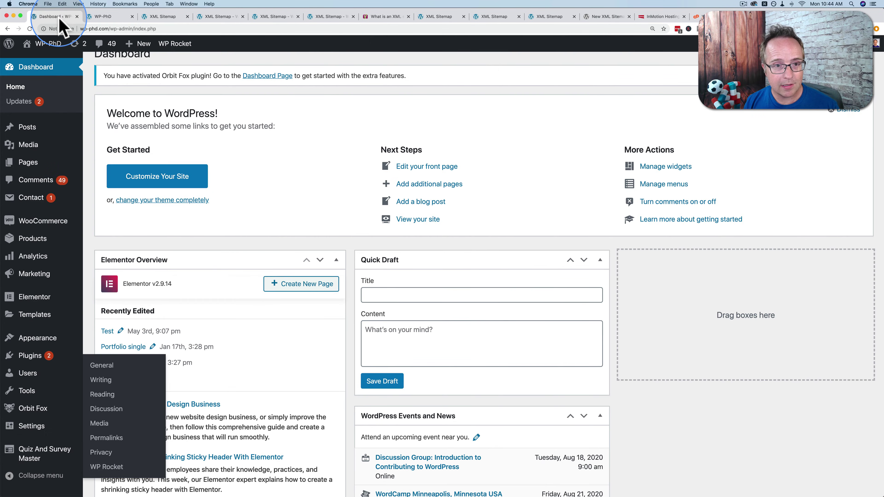